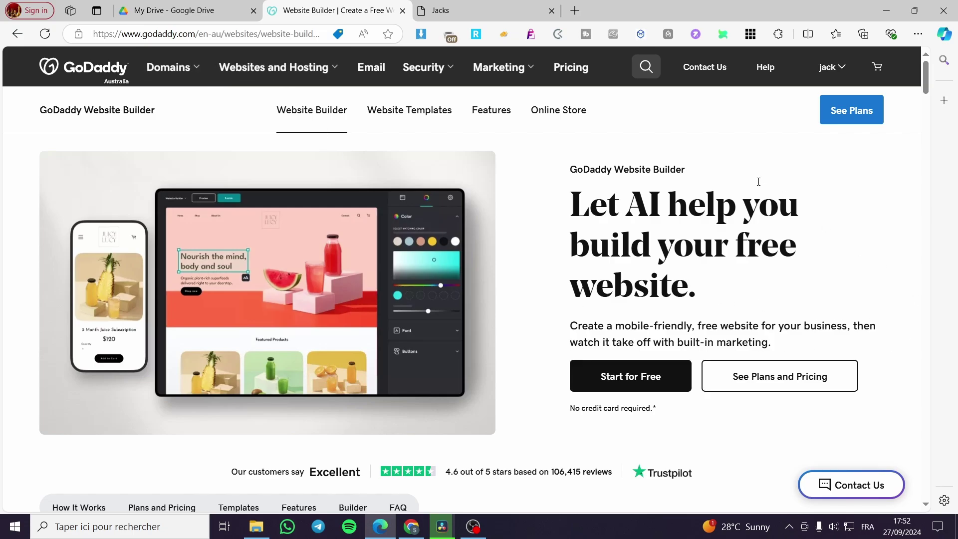
# - Preview and dismiss the Websites and Hosting overview, then open the 'jack' account dropdown
pyautogui.click(333, 70)
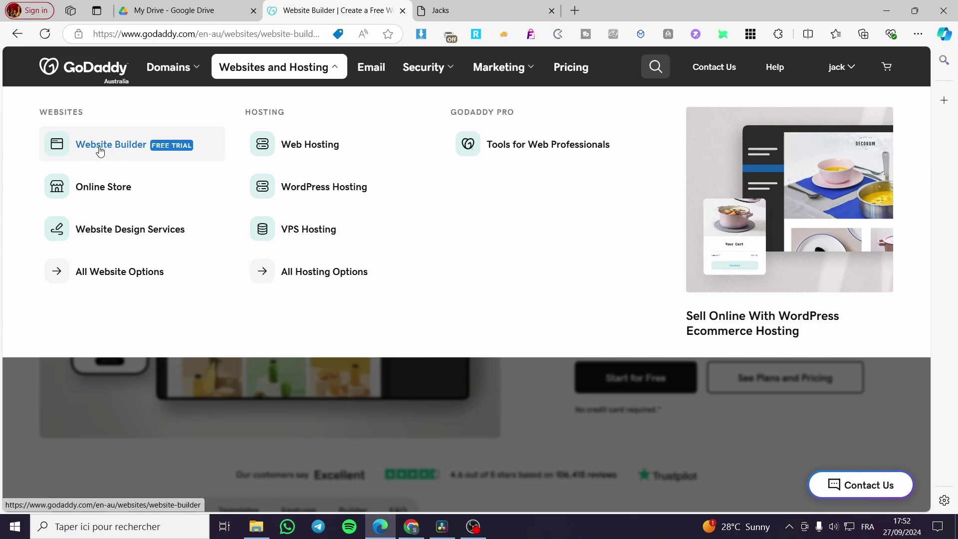
pyautogui.click(447, 436)
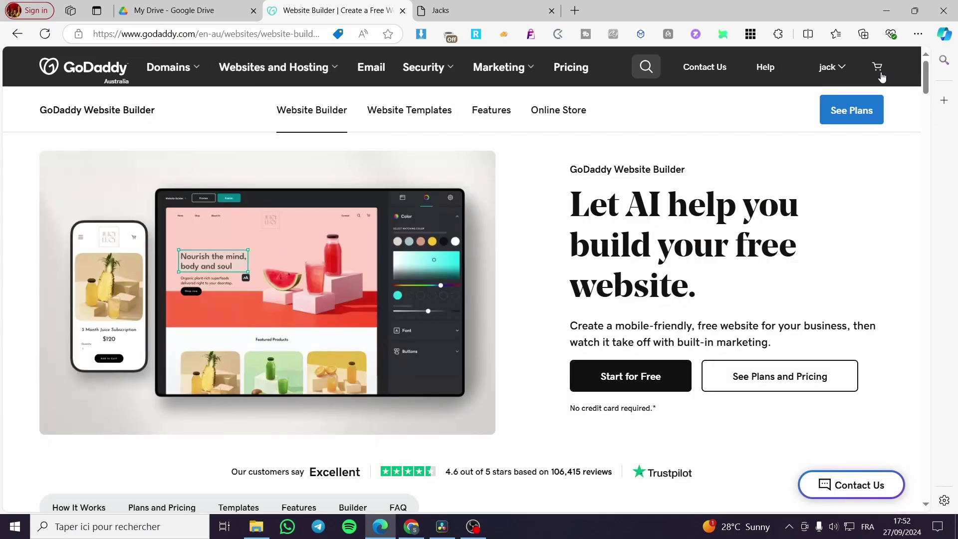
pyautogui.click(842, 71)
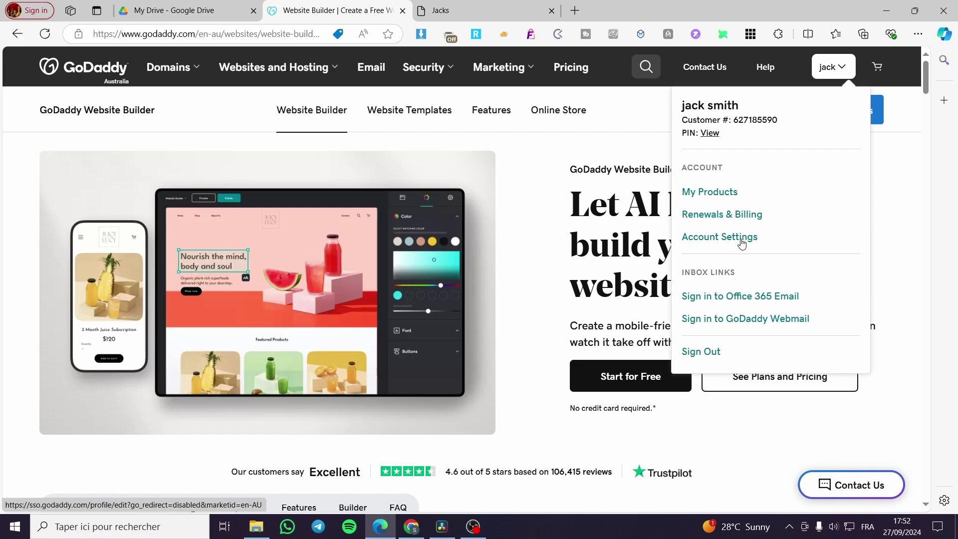
# - From My Products, manage the Websites + Marketing Ecommerce Free Trial for the Jacks site
pyautogui.click(717, 195)
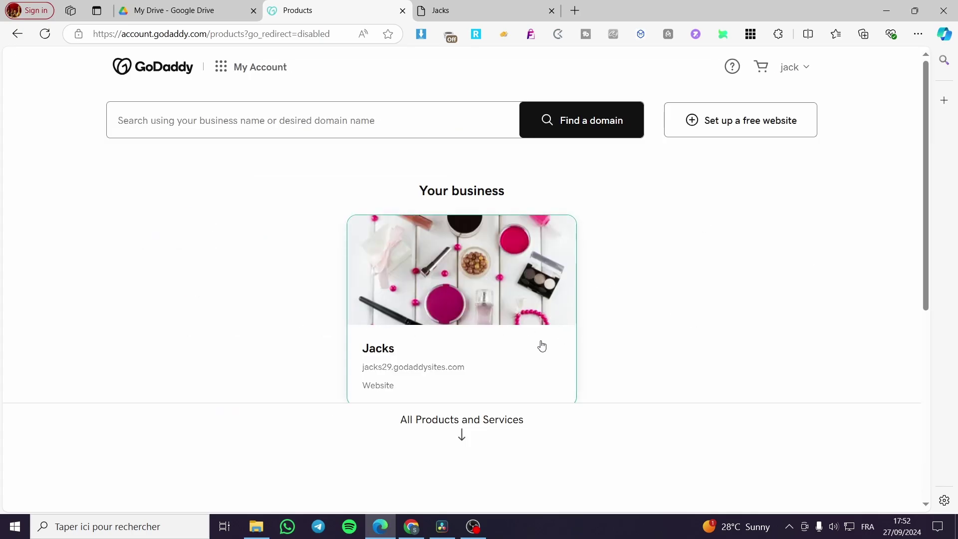
pyautogui.scroll(-1, 515, 257)
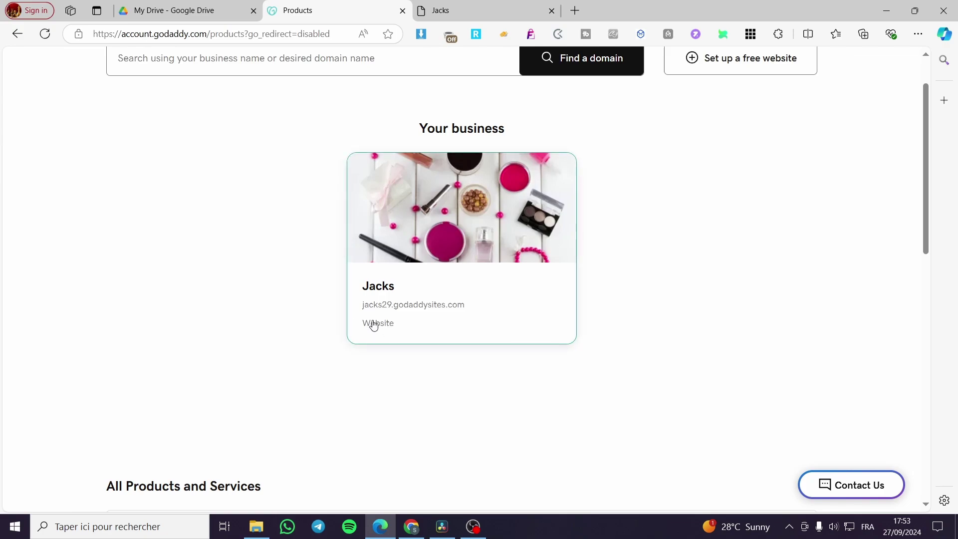
pyautogui.scroll(-3, 384, 337)
pyautogui.scroll(-2, 299, 259)
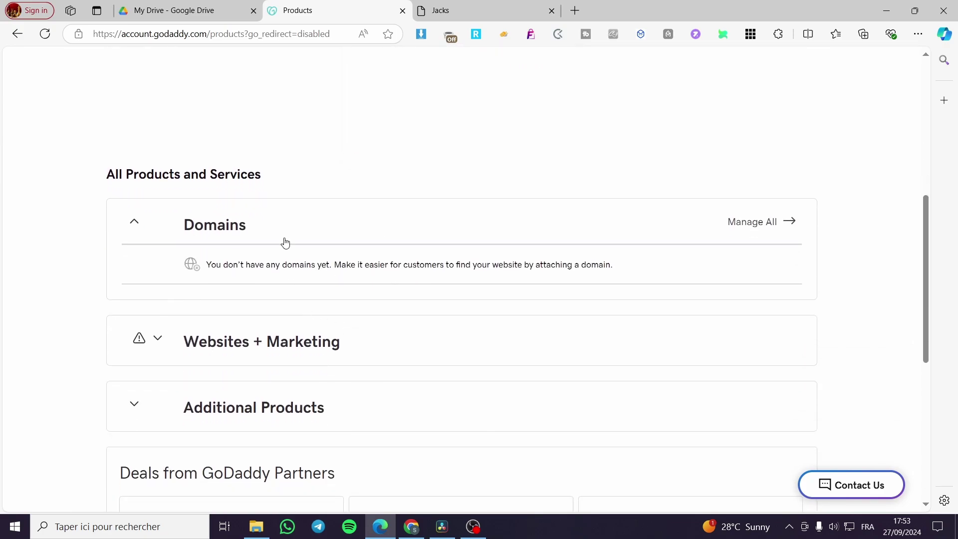
pyautogui.scroll(-1, 411, 206)
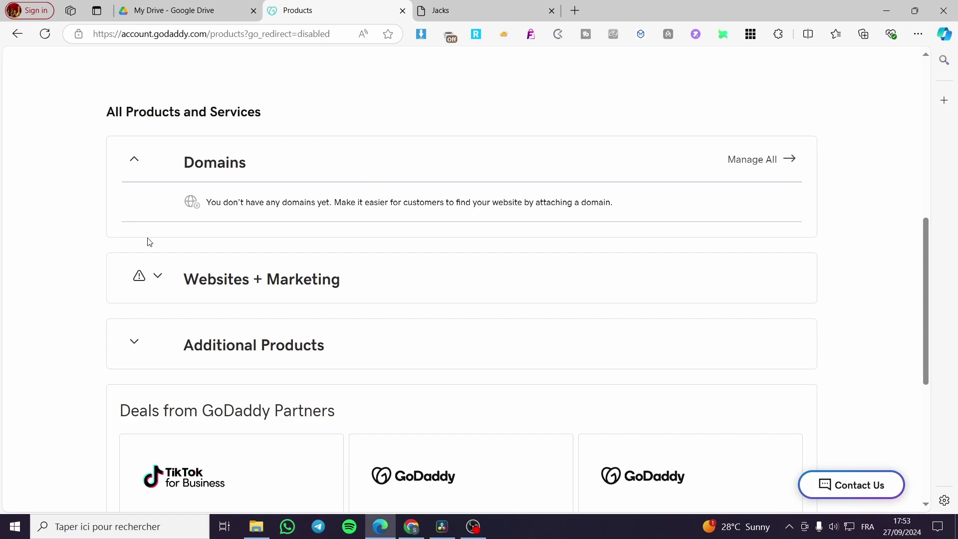
pyautogui.click(206, 289)
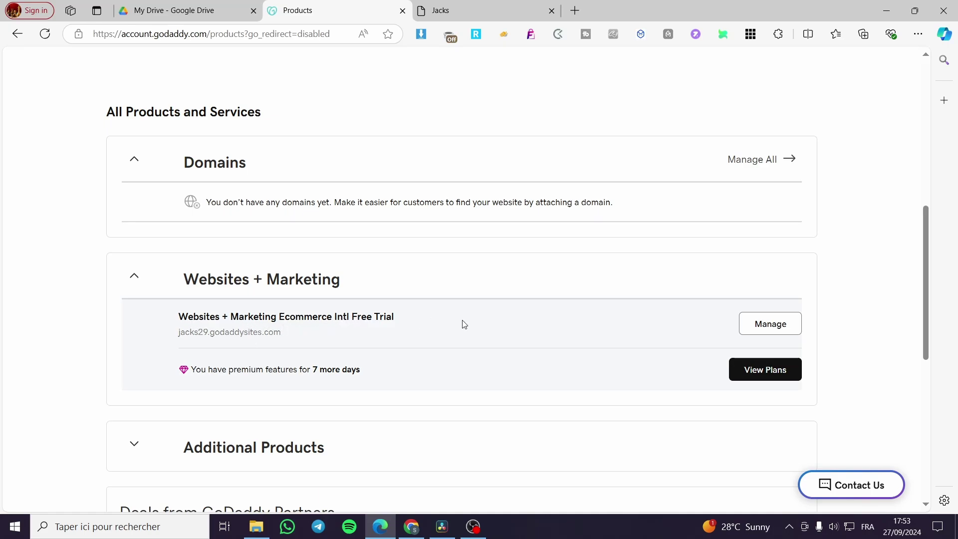
pyautogui.click(772, 324)
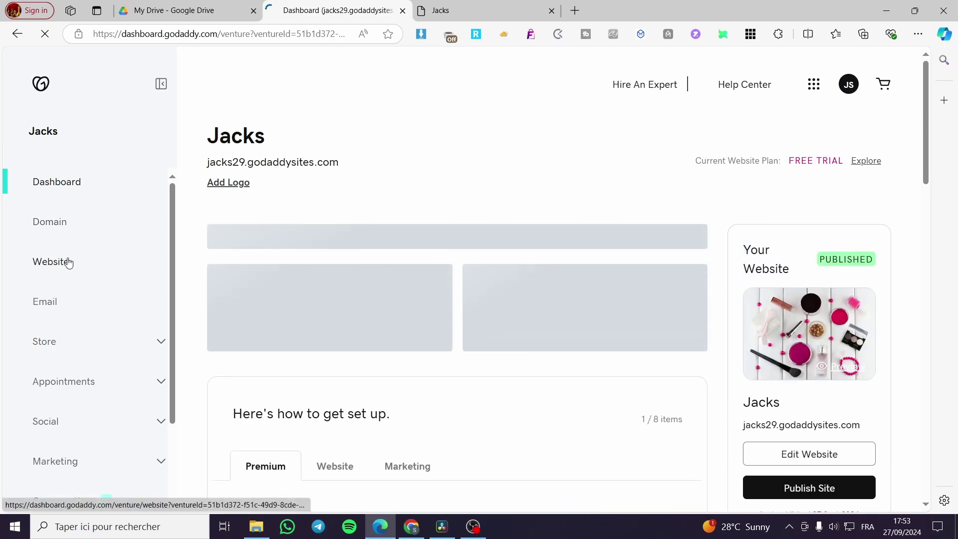
# - Expand and collapse the Appointments, Social, Marketing and Customers sidebar sections
pyautogui.scroll(-1, 62, 247)
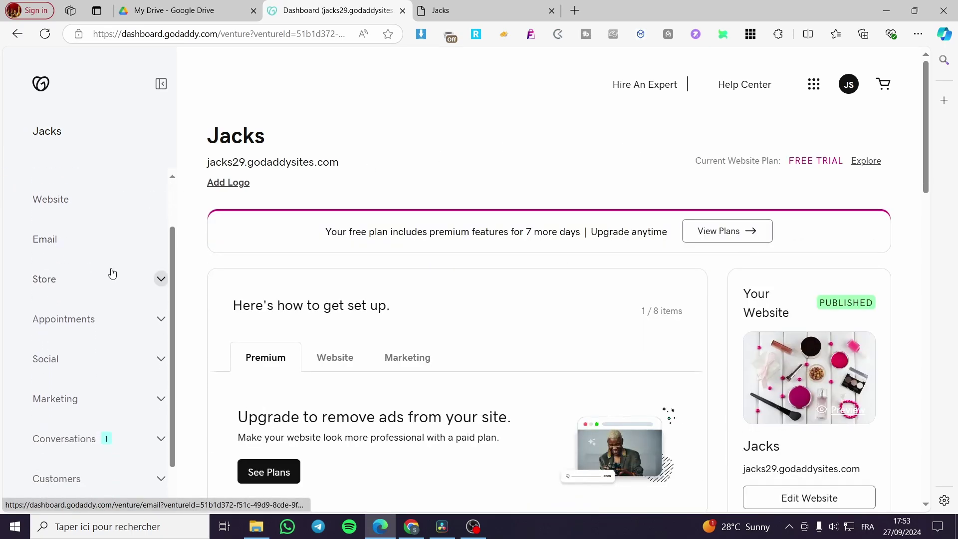
pyautogui.click(160, 325)
pyautogui.scroll(-1, 160, 321)
pyautogui.click(161, 317)
pyautogui.click(161, 357)
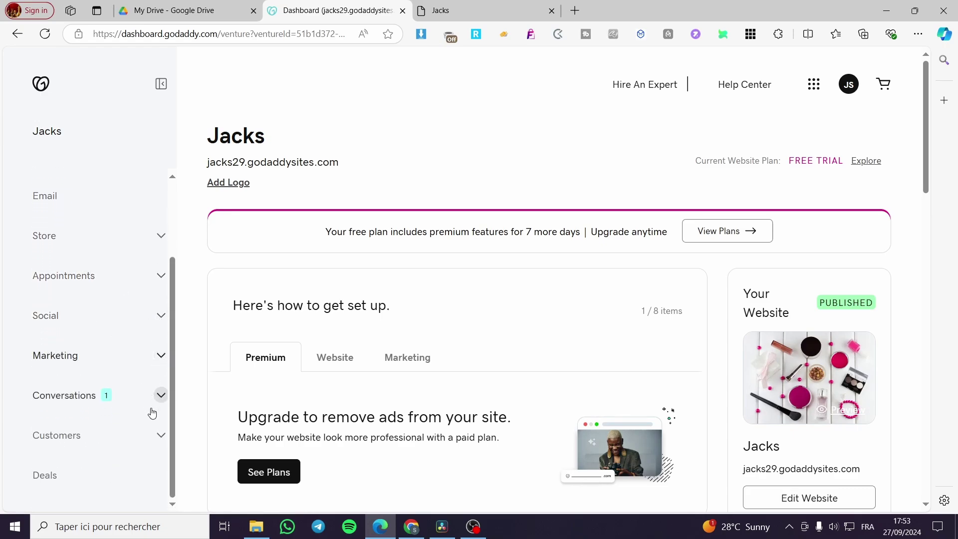
pyautogui.click(159, 434)
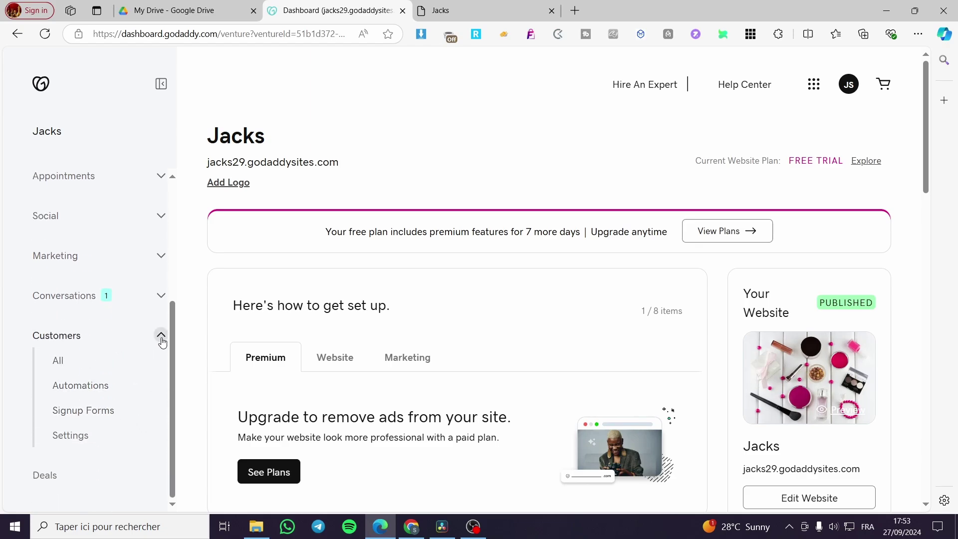
pyautogui.click(161, 339)
pyautogui.scroll(2, 75, 257)
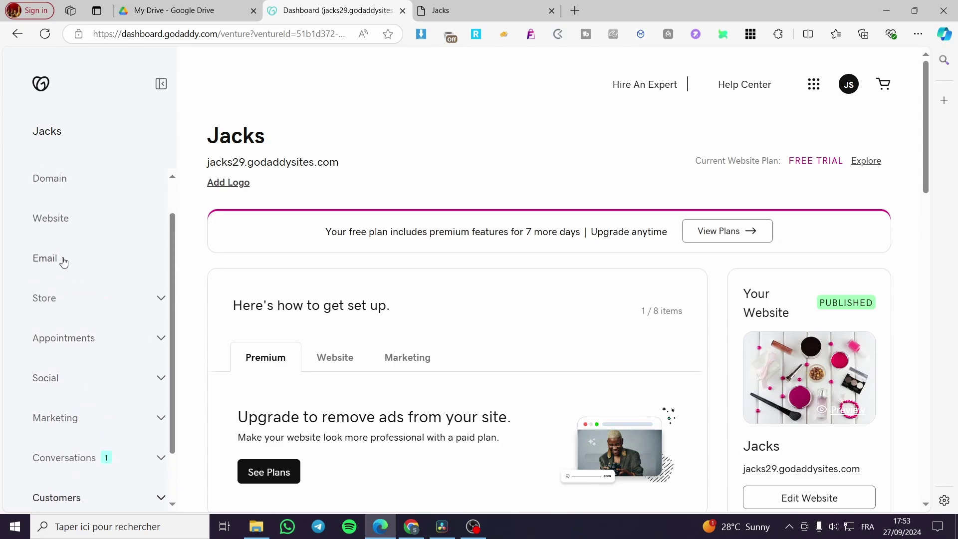
# - Open the Store settings Payments tab and review the Square and Stripe card options
pyautogui.click(65, 302)
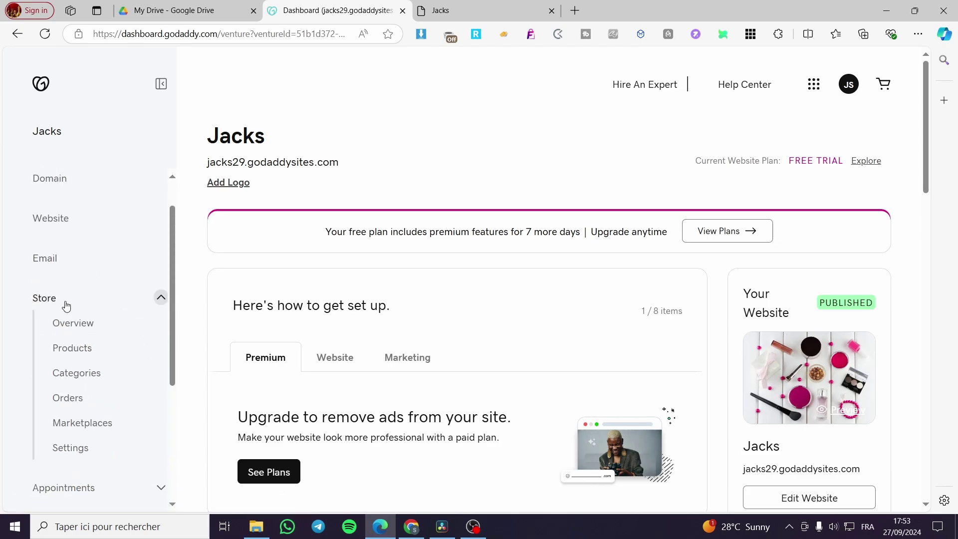
pyautogui.click(77, 452)
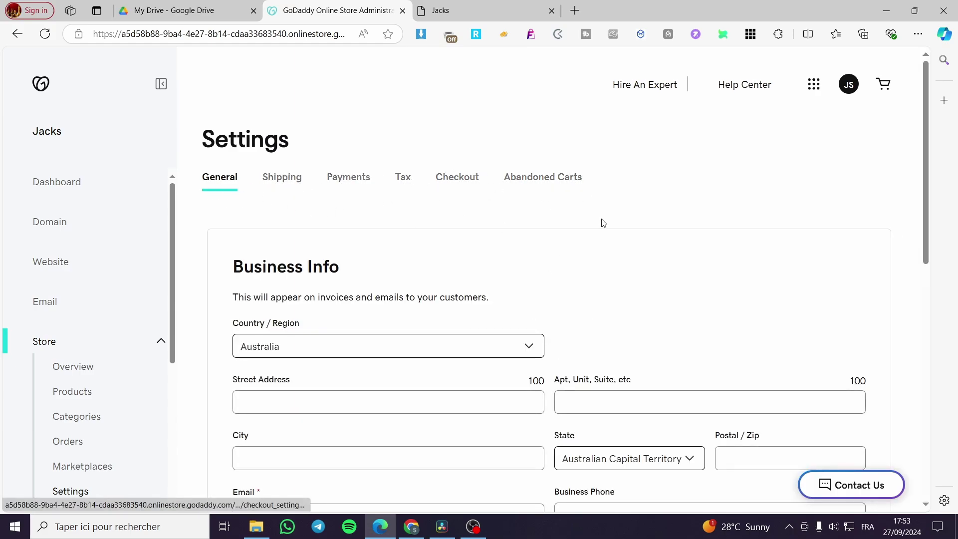
pyautogui.click(354, 183)
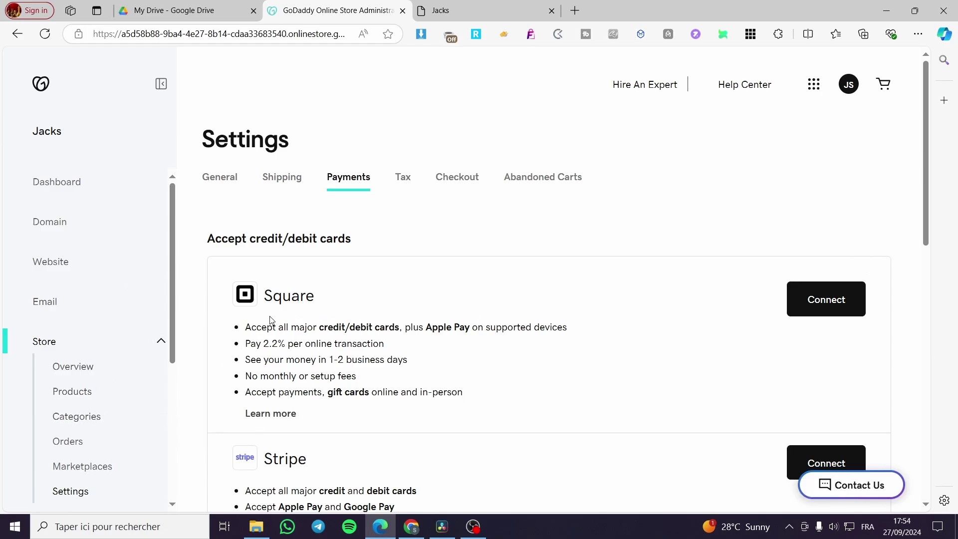
pyautogui.scroll(-1, 327, 295)
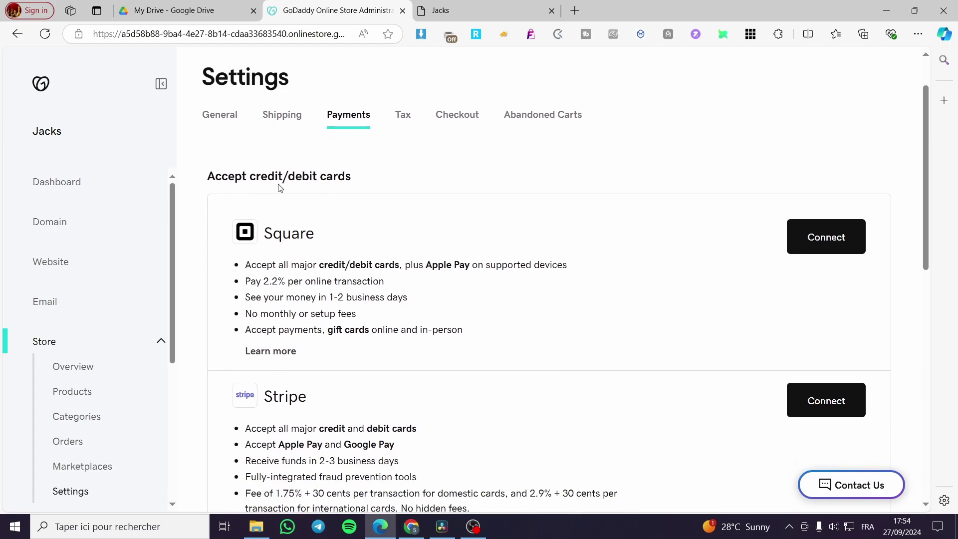
pyautogui.scroll(-2, 499, 231)
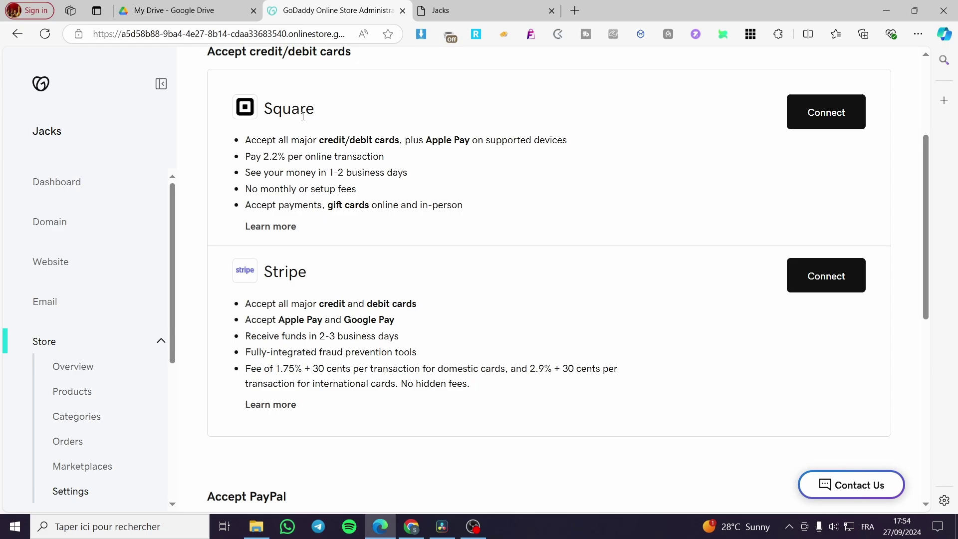
pyautogui.scroll(3, 303, 116)
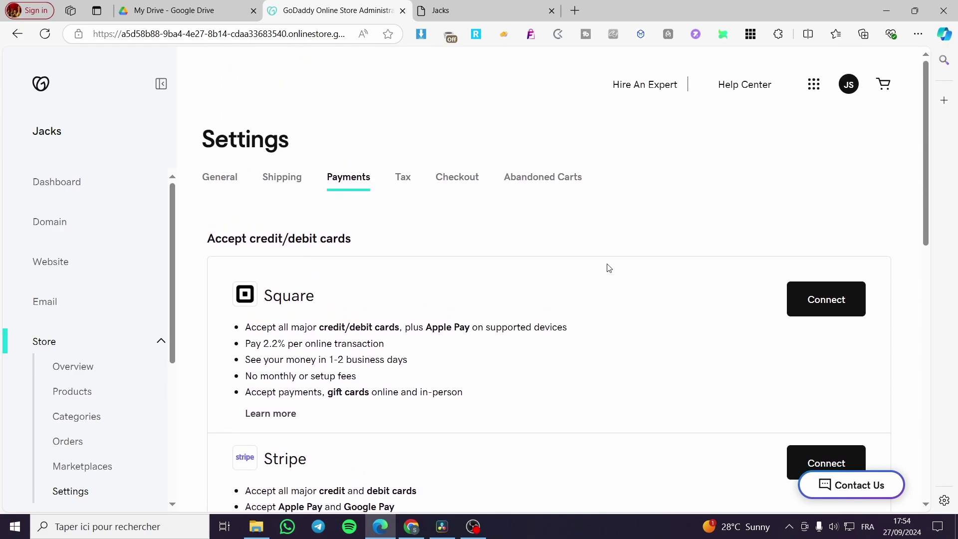
pyautogui.scroll(-3, 75, 439)
pyautogui.scroll(-2, 70, 399)
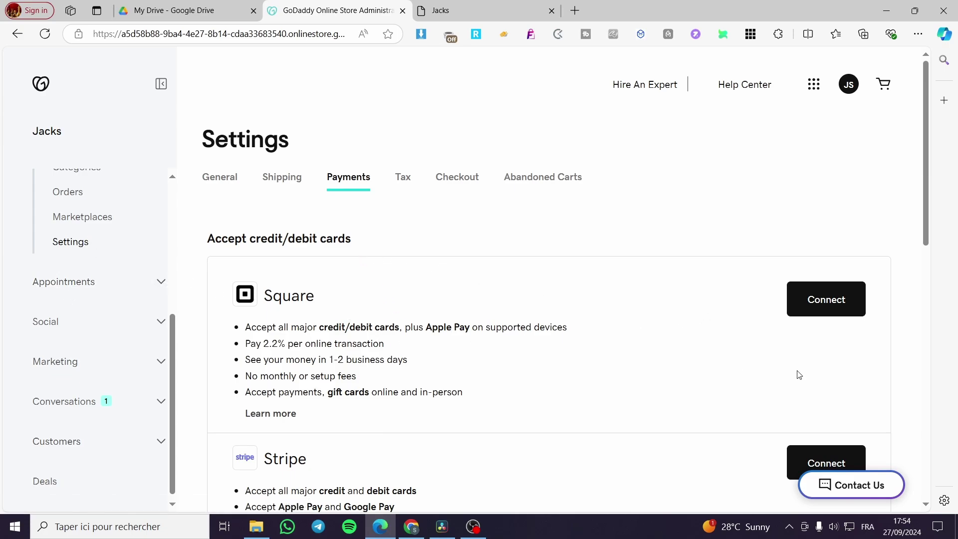
# - Connect Square and allow GoDaddy access on Square's permissions page
pyautogui.click(826, 301)
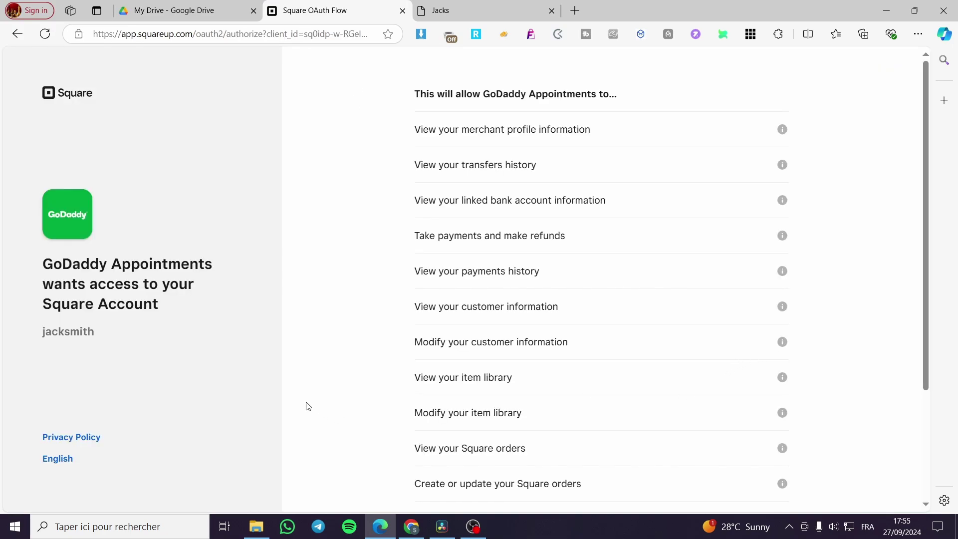
pyautogui.scroll(-3, 643, 295)
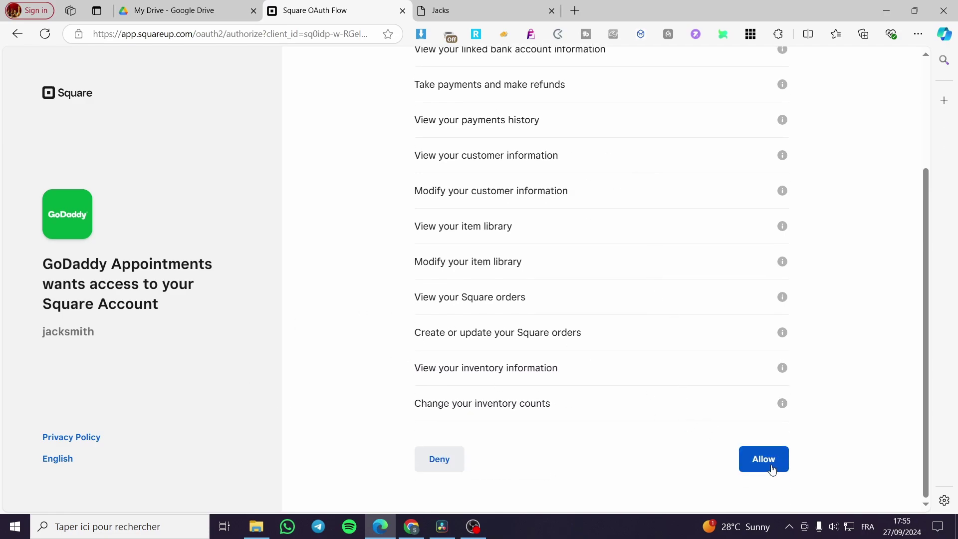
pyautogui.click(770, 462)
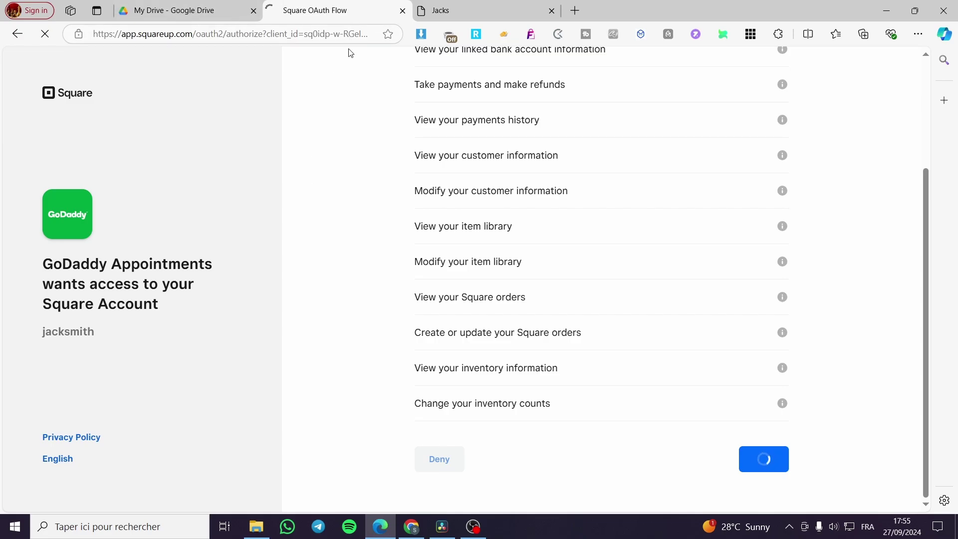
pyautogui.scroll(3, 523, 293)
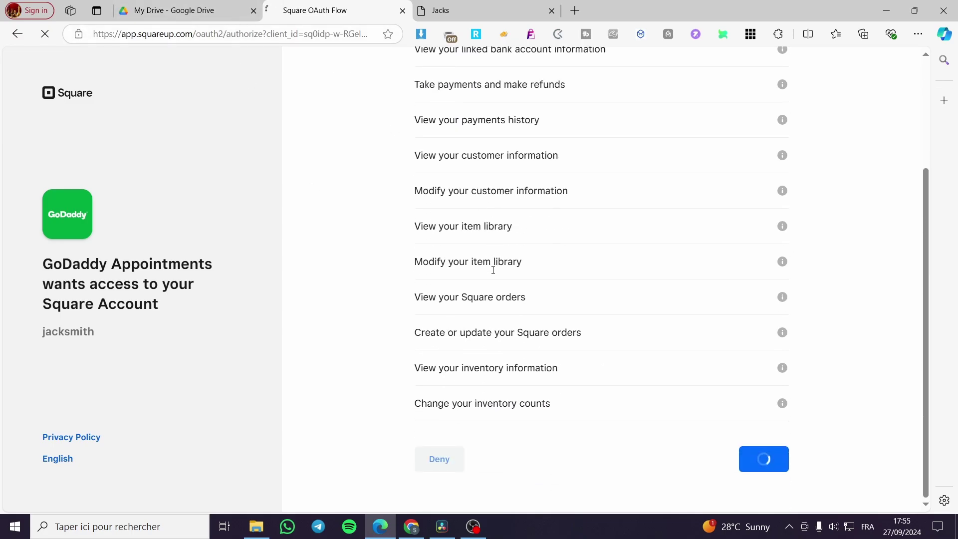